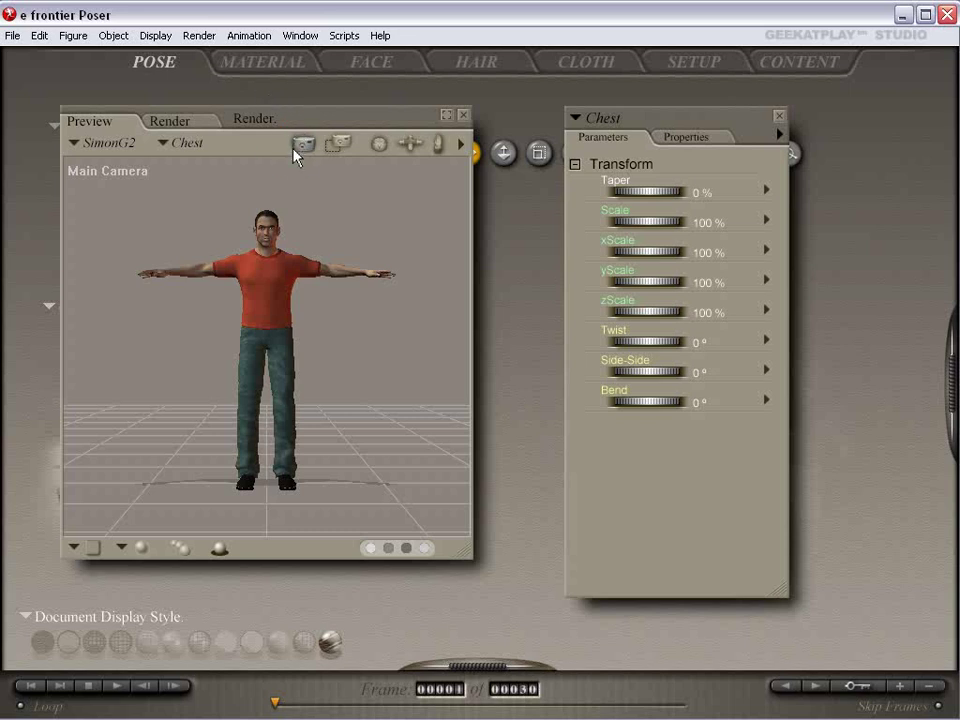
Step: Rearrange the preview window, Parameters palette and Light Controls so the camera and editing controls are uncovered
drag(246, 121, 295, 155)
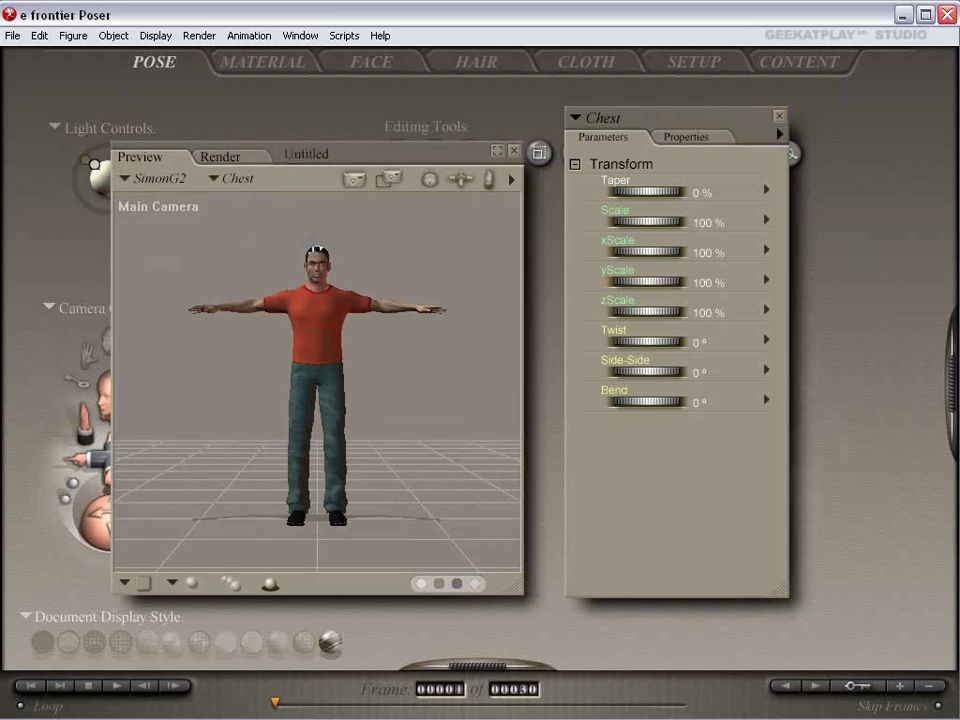
drag(656, 122, 796, 115)
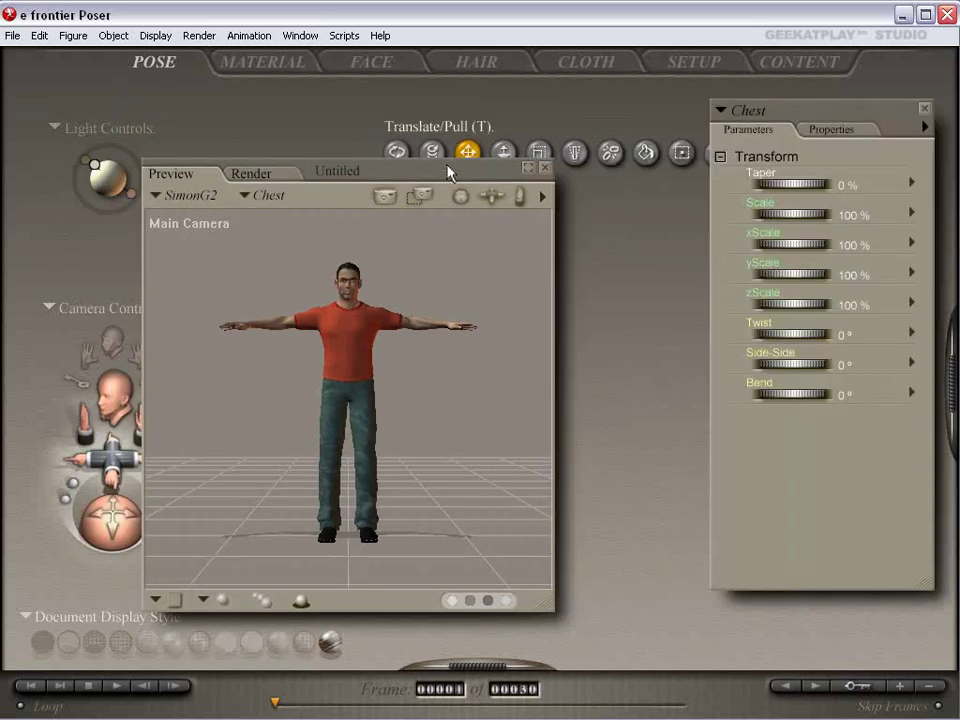
drag(438, 170, 475, 183)
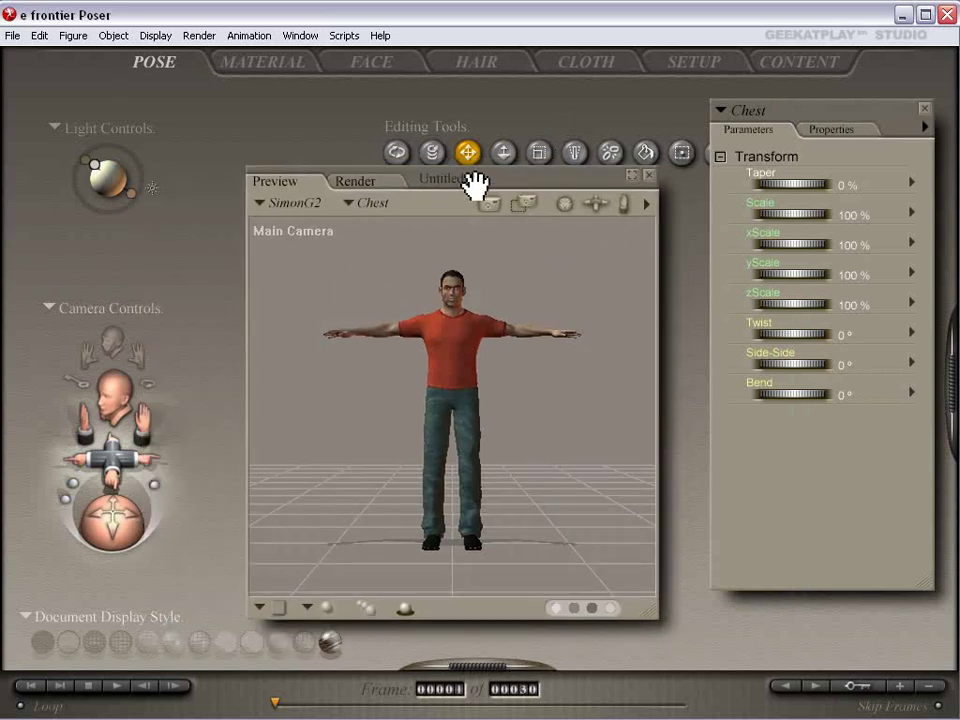
click(485, 187)
drag(491, 190, 487, 197)
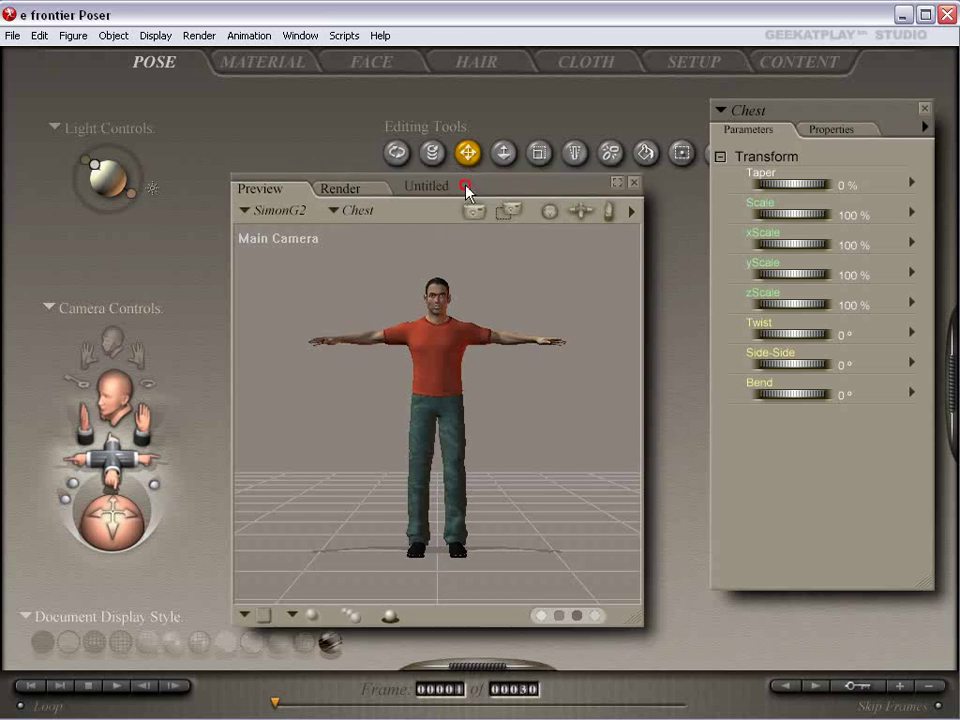
mouse_move(162, 132)
mouse_down()
mouse_move(189, 129)
mouse_move(180, 167)
mouse_move(133, 103)
mouse_move(153, 120)
mouse_up()
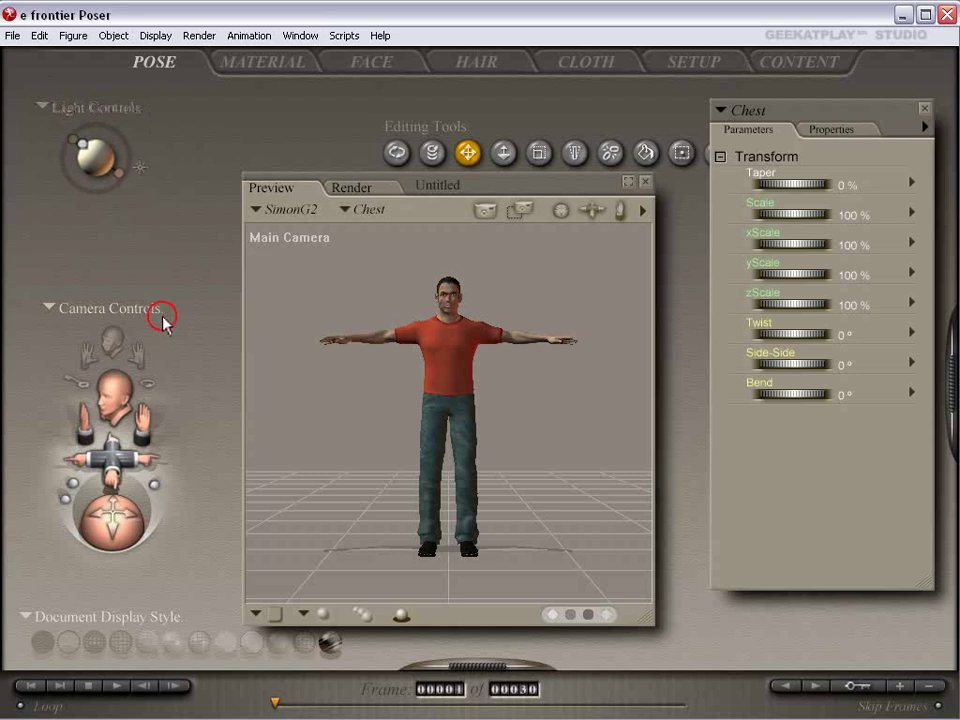
Step: In the Face room, load facefront.jpg as the front face photo and mark its eye and mouth corners
click(382, 72)
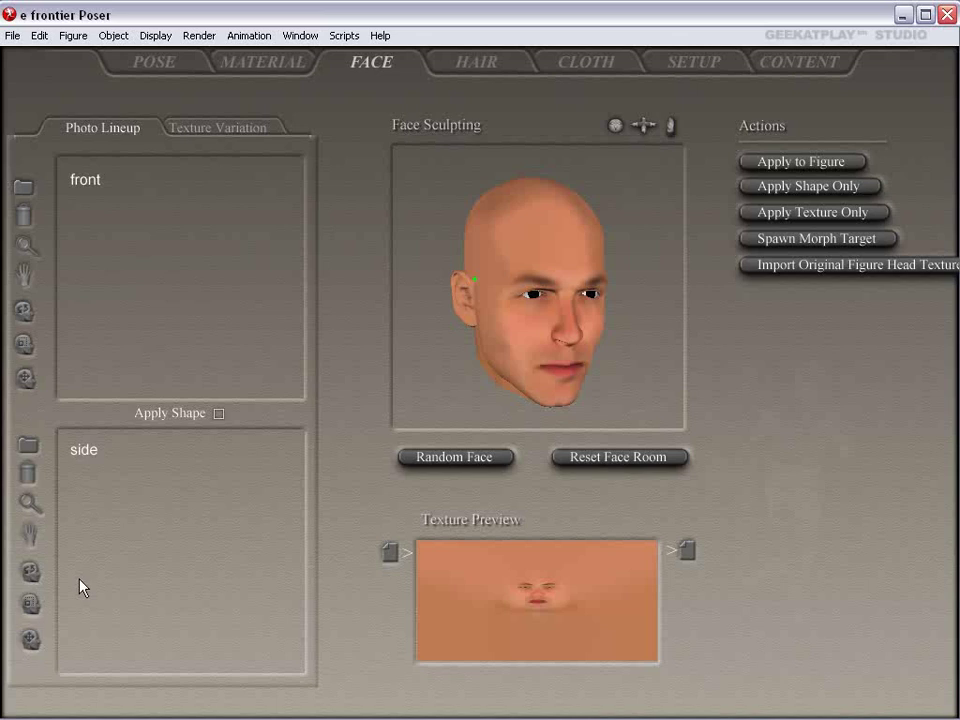
click(24, 187)
drag(104, 0, 189, 172)
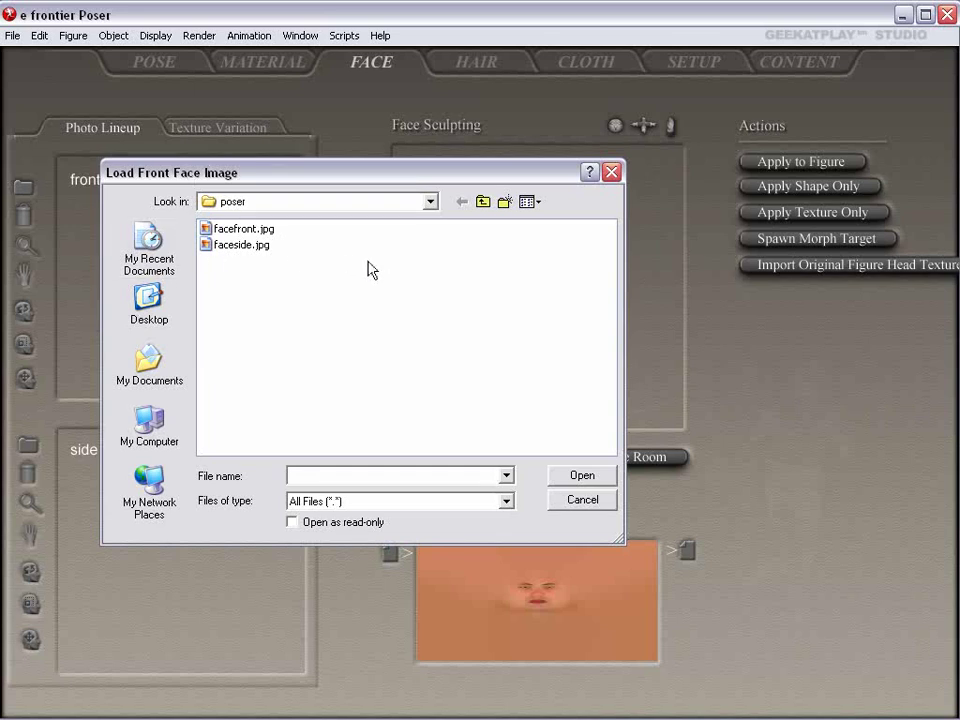
click(259, 229)
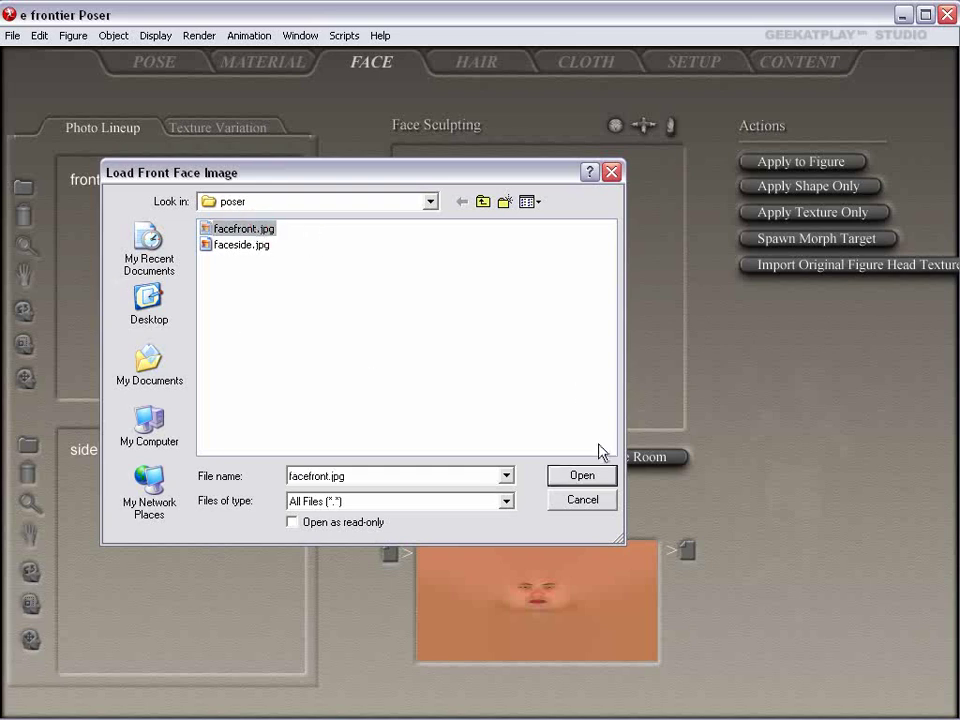
click(584, 477)
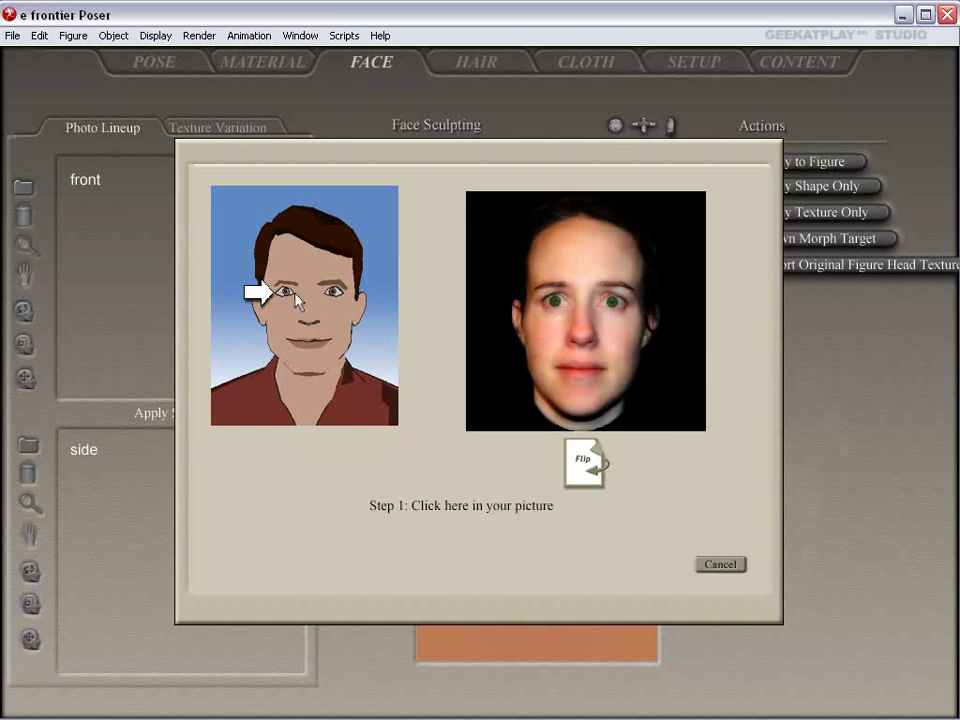
click(545, 308)
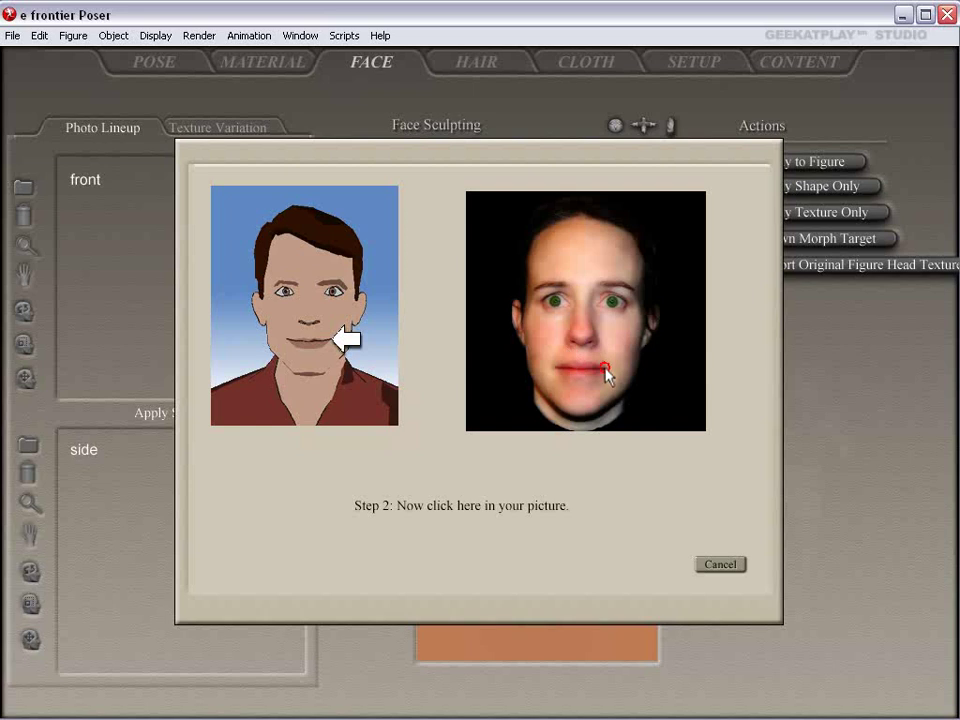
click(604, 368)
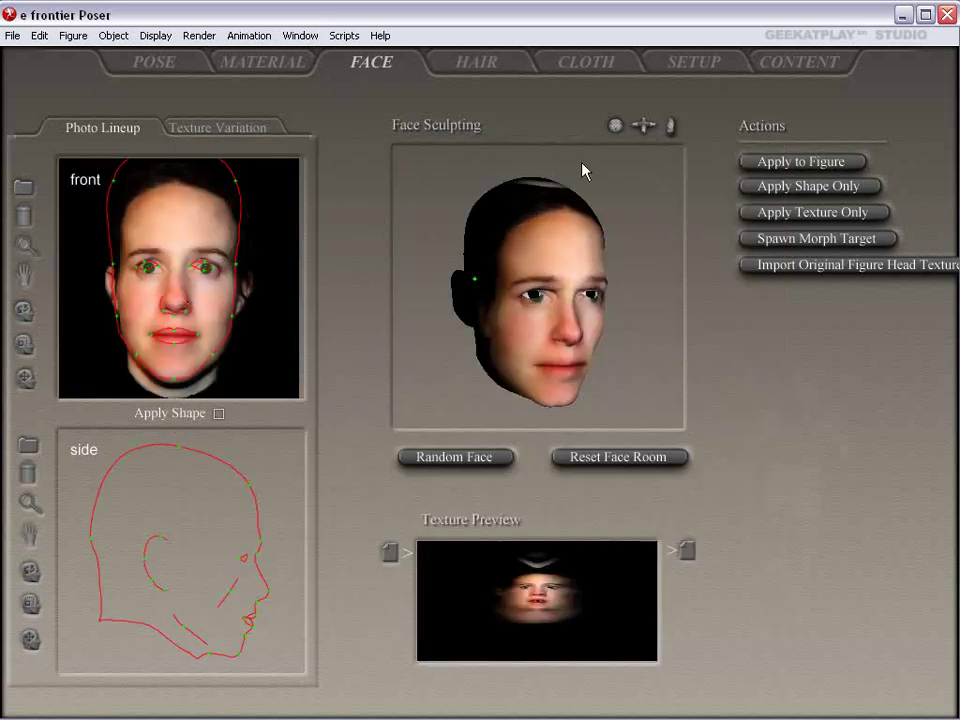
Step: Adjust the front photo's outline points around the eye, nose and chin to fit the face, checking the sculpted head
drag(617, 127, 437, 145)
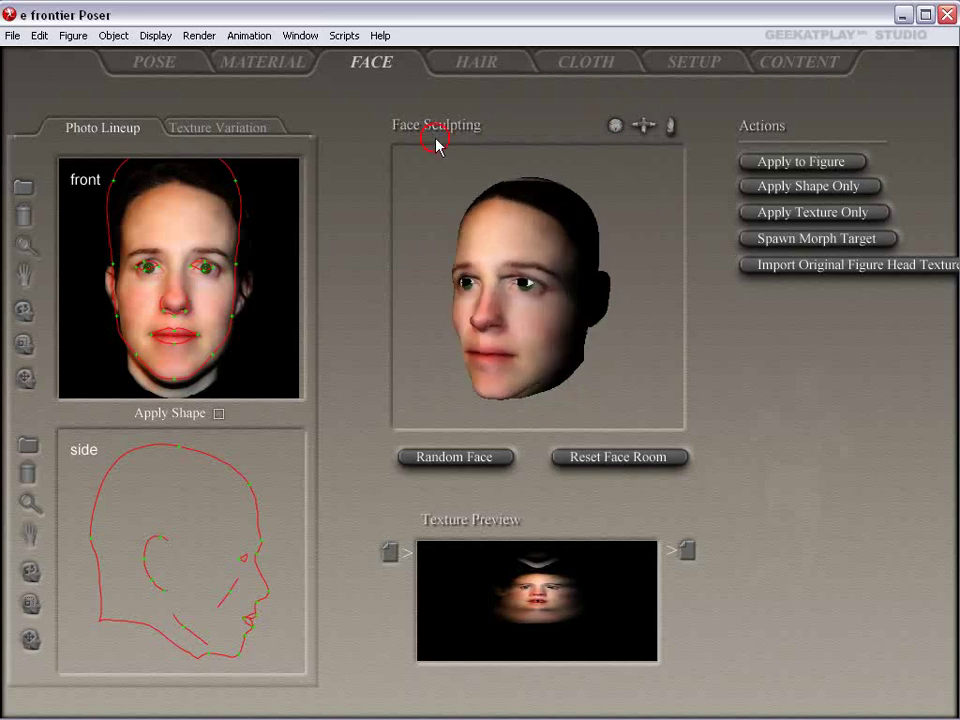
mouse_move(615, 127)
mouse_down()
mouse_move(637, 131)
mouse_move(627, 112)
mouse_move(604, 126)
mouse_move(692, 130)
mouse_move(676, 113)
mouse_move(597, 262)
mouse_up()
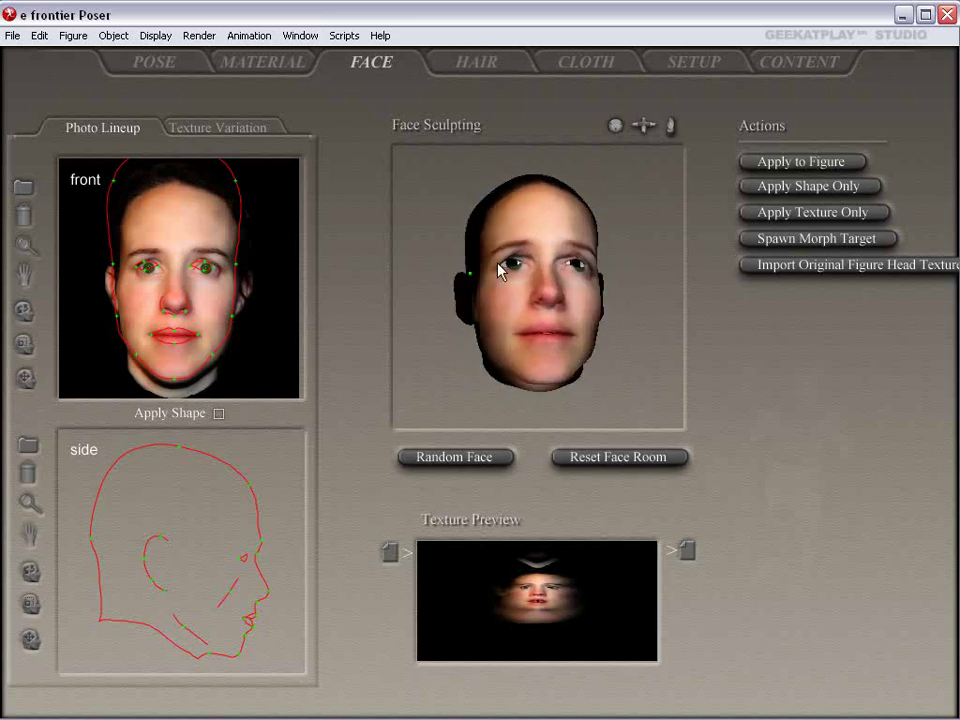
drag(619, 127, 461, 208)
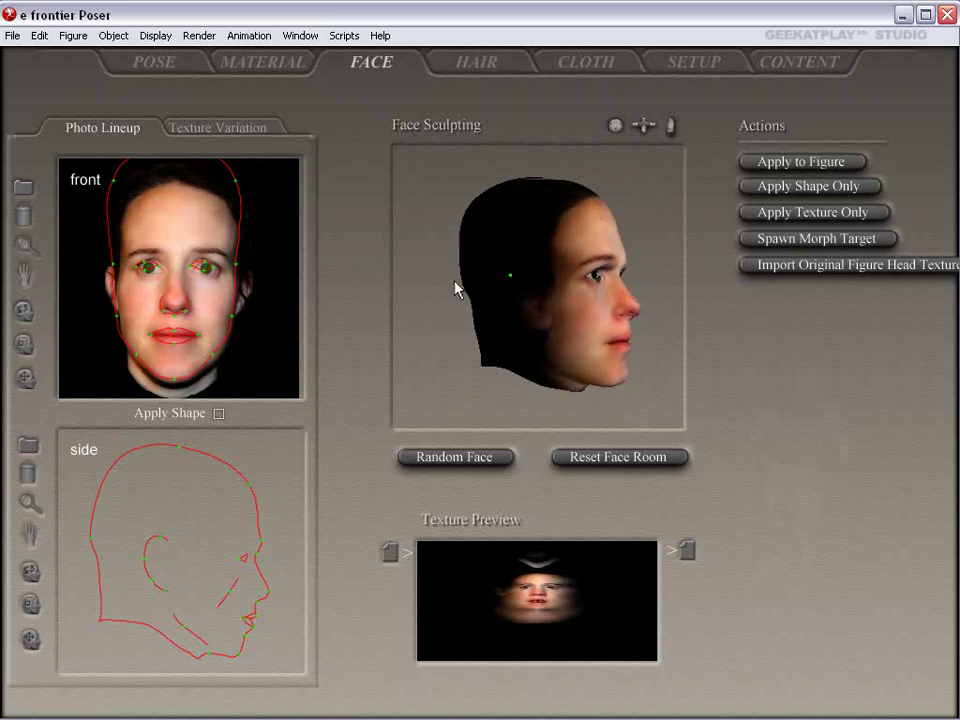
drag(616, 125, 530, 126)
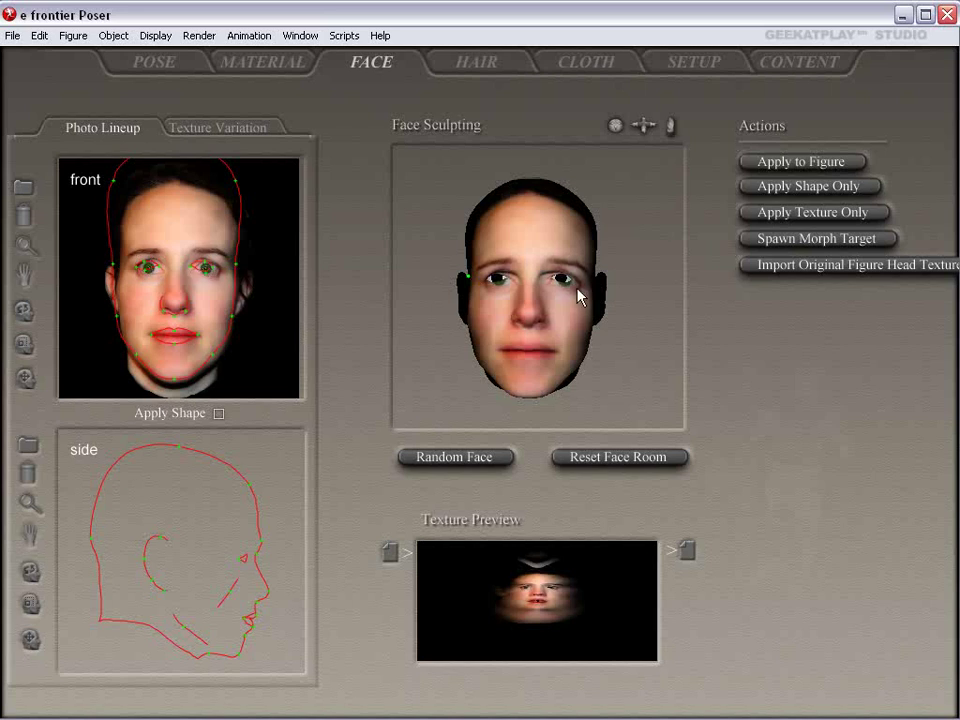
drag(147, 271, 148, 267)
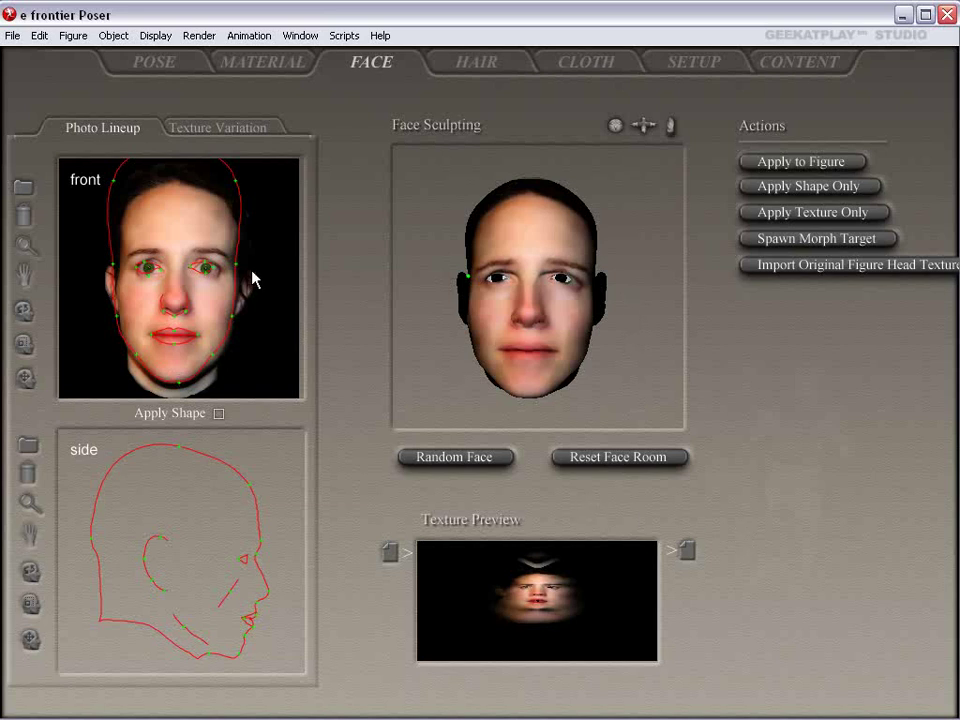
drag(616, 126, 472, 290)
drag(614, 129, 636, 120)
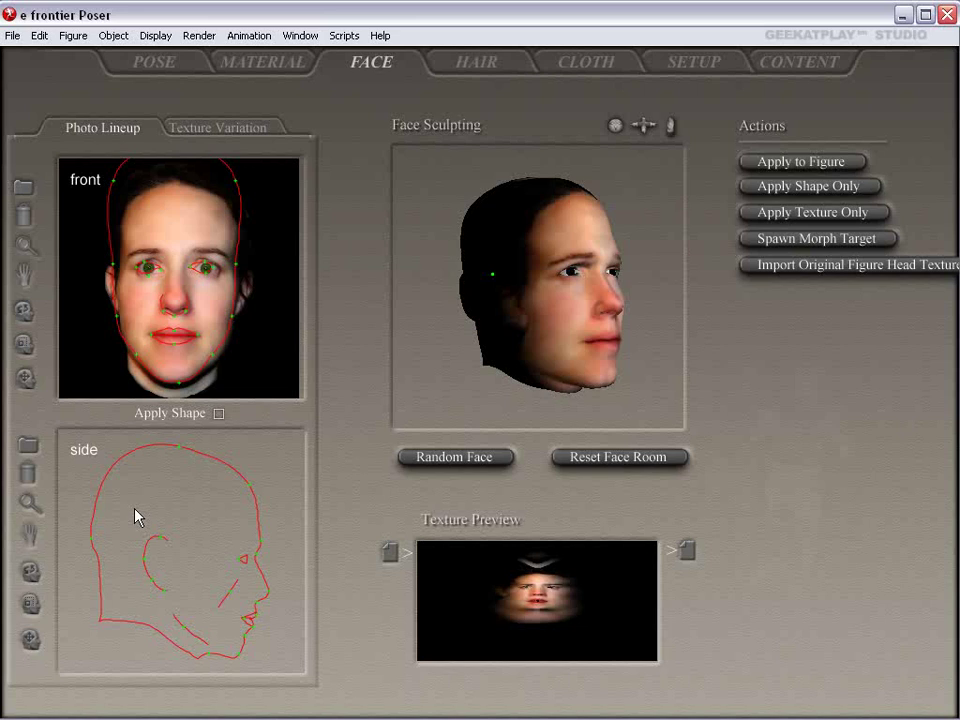
Step: Load faceside.jpg as the side face photo, flip it to face the other way, and mark the ear top and chin
click(28, 445)
click(245, 245)
click(556, 475)
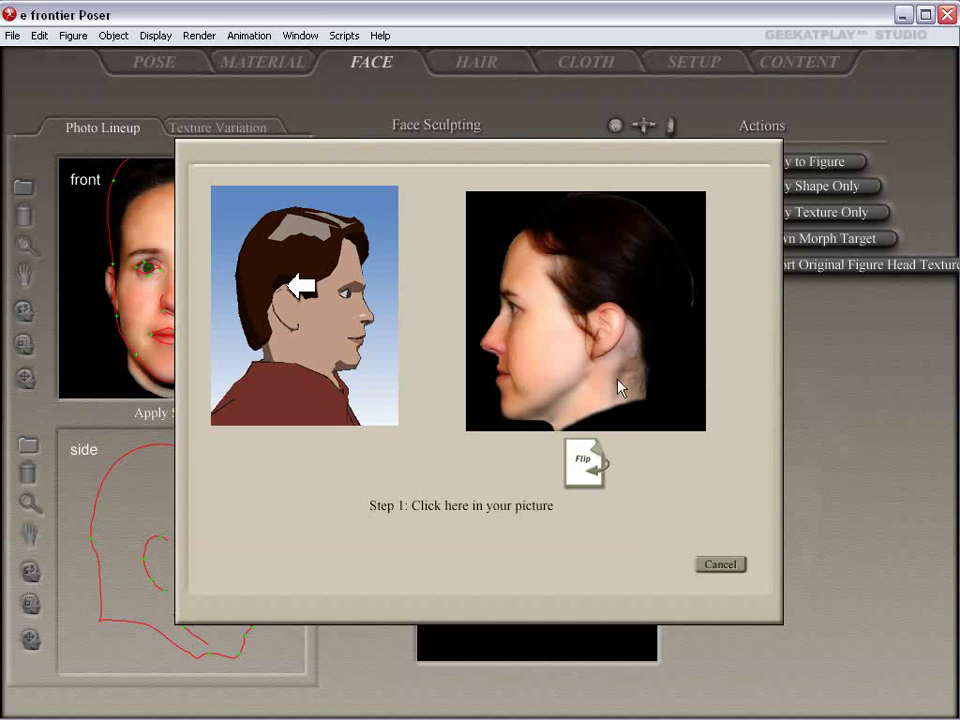
click(575, 480)
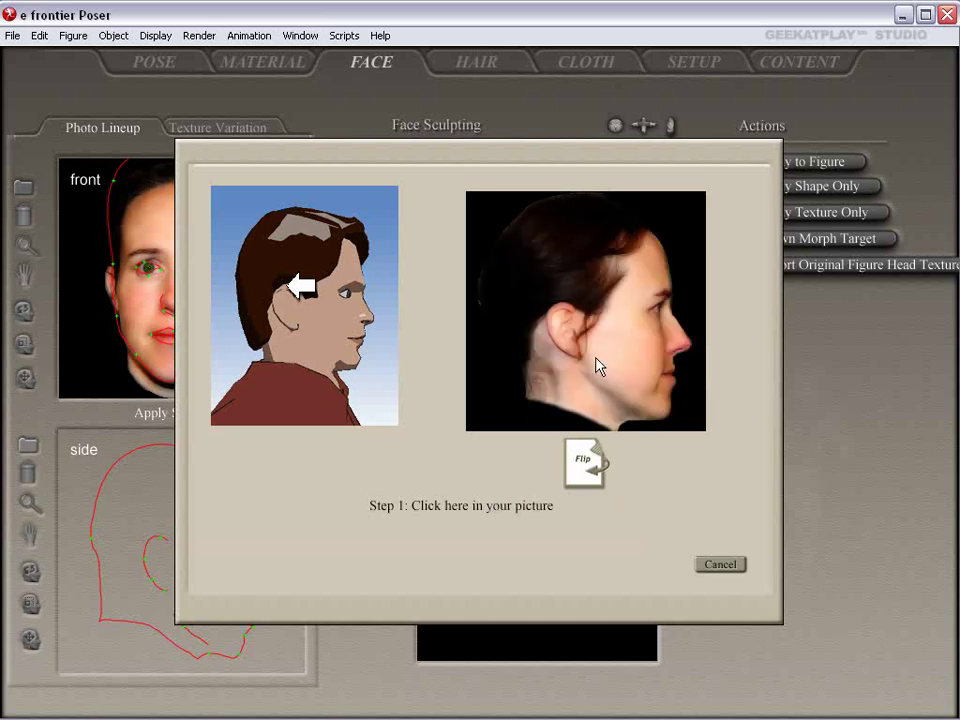
click(564, 315)
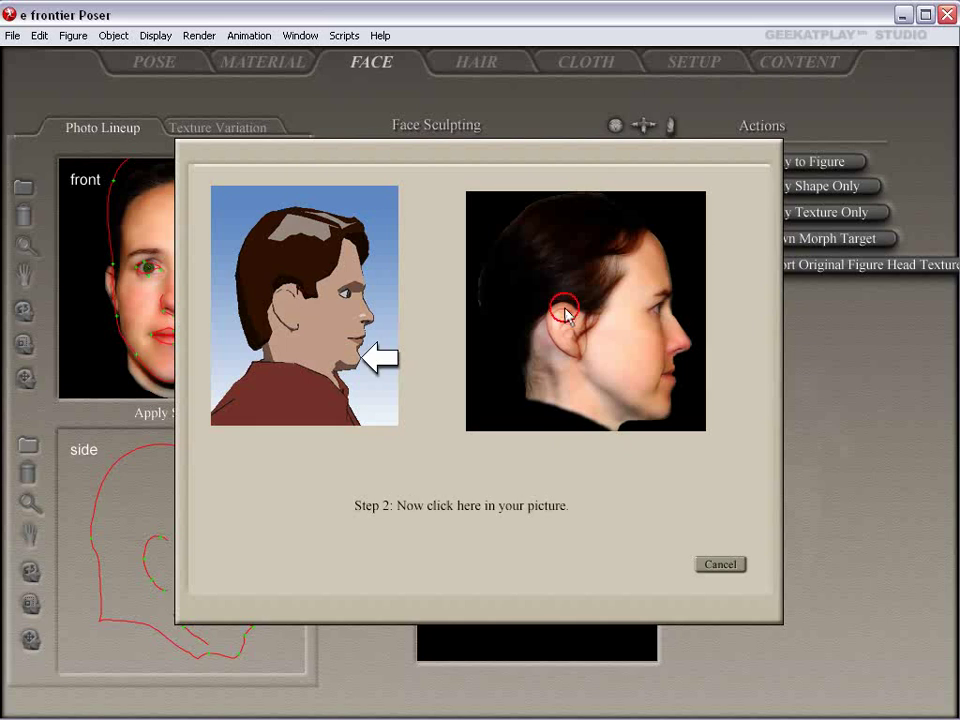
click(675, 413)
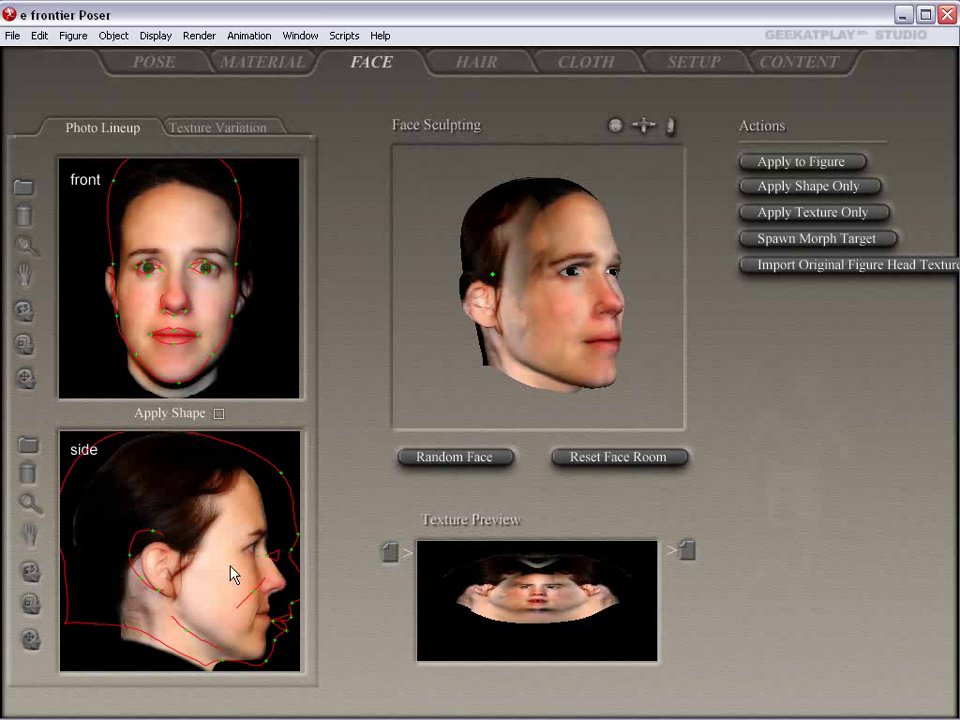
Step: Move and narrow the side outline over the profile photo, and pull its back-of-head point outward
click(31, 640)
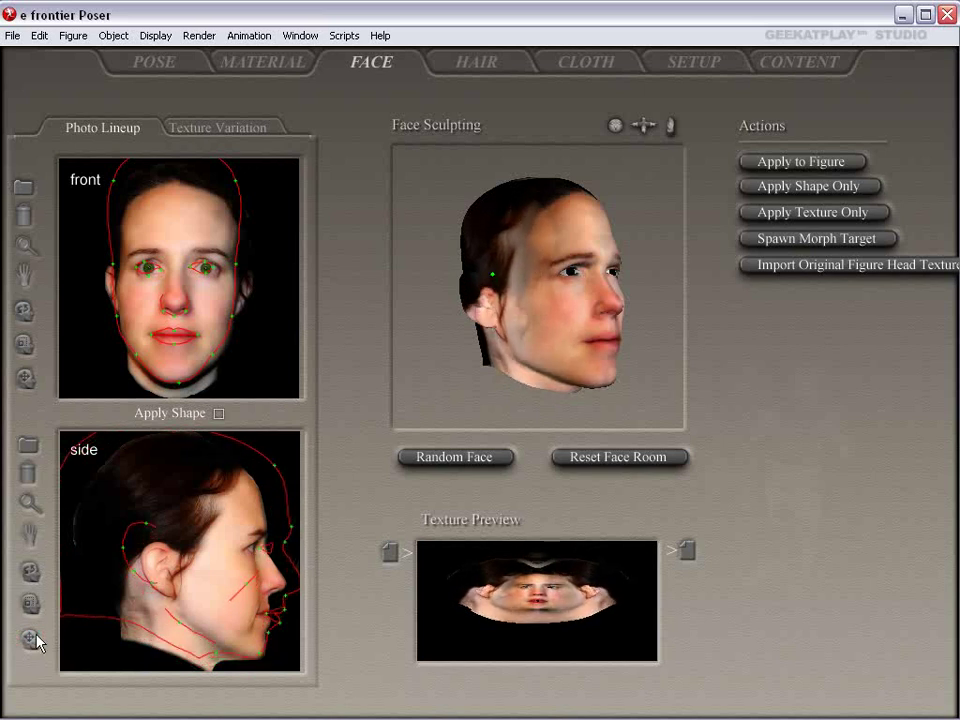
drag(31, 604, 18, 604)
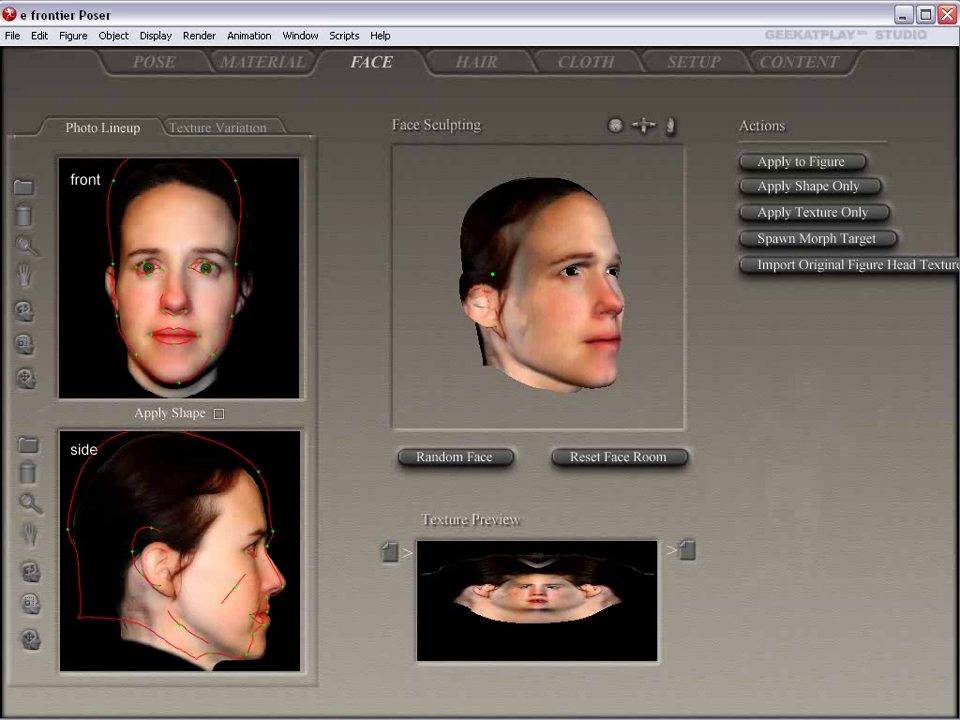
drag(31, 604, 15, 604)
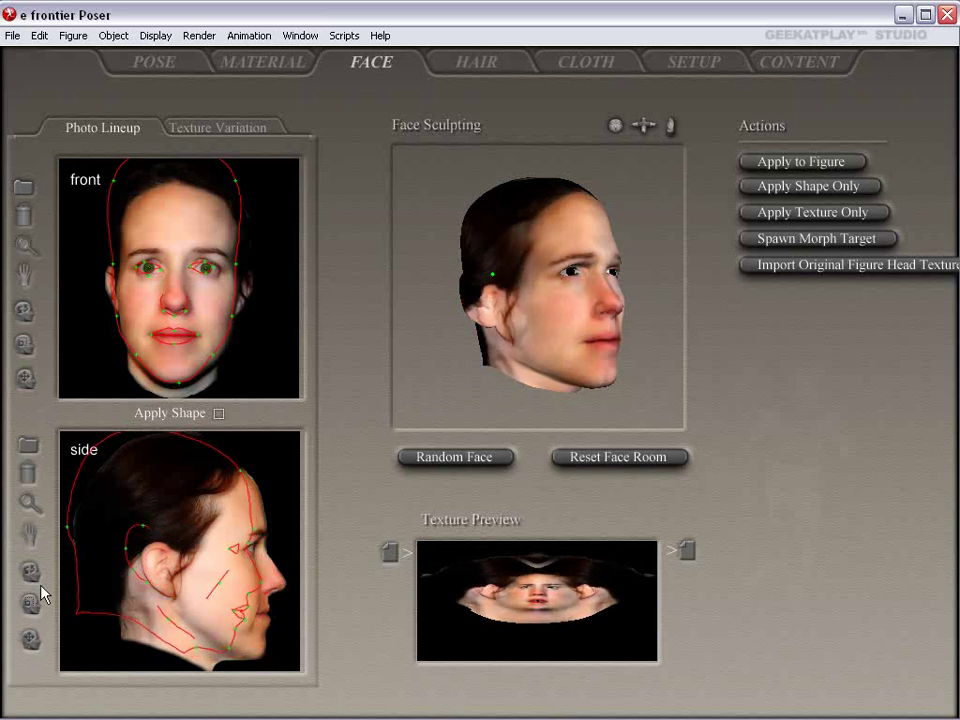
mouse_move(66, 523)
mouse_down()
mouse_move(75, 525)
mouse_move(17, 506)
mouse_move(28, 500)
mouse_move(63, 521)
mouse_up()
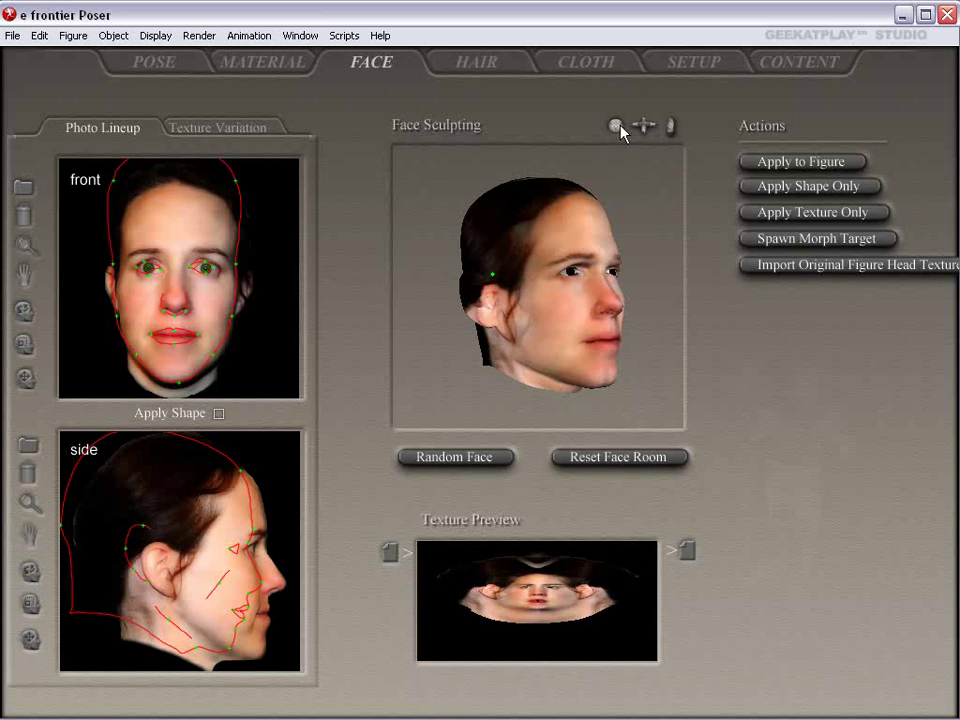
Step: Adjust the side outline's ear-top point and shift the outline forward to match the profile's face and ear
drag(613, 124, 630, 128)
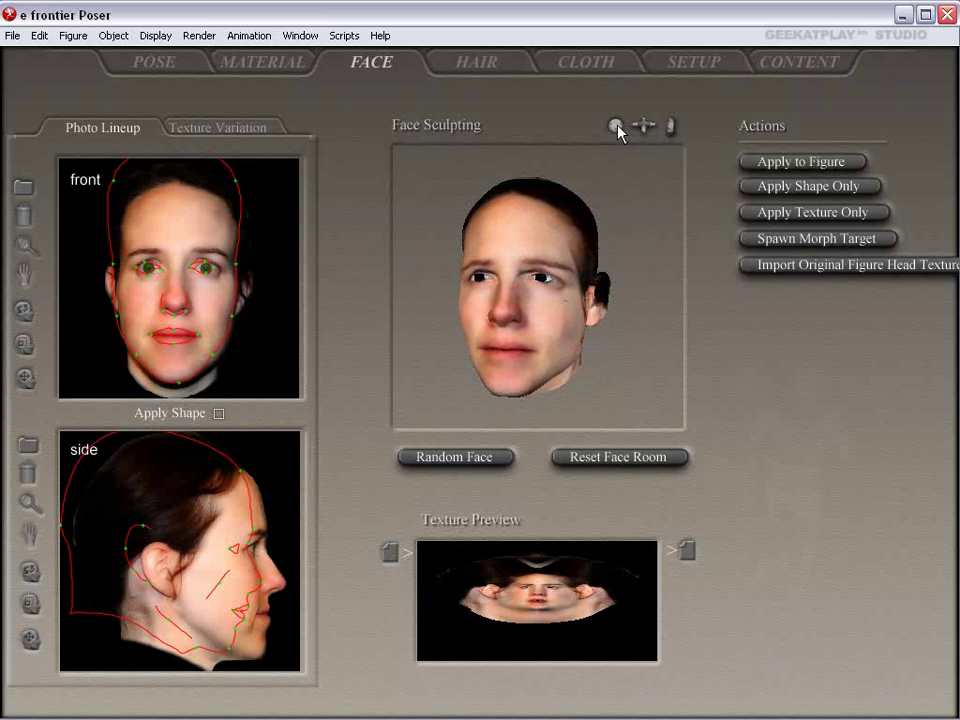
drag(617, 127, 628, 129)
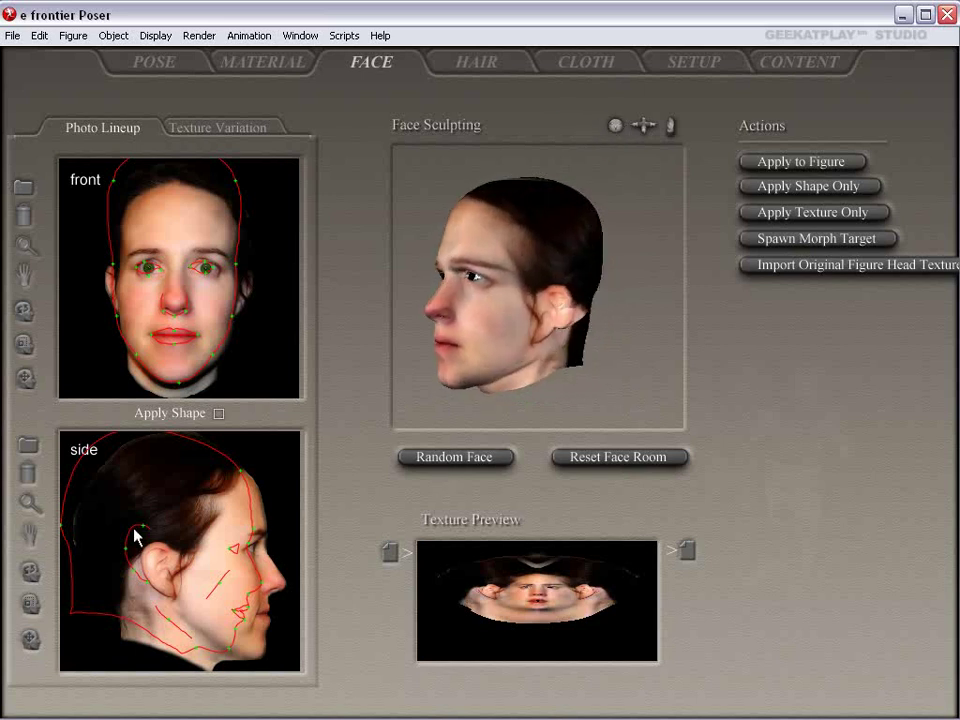
mouse_move(142, 527)
mouse_down()
mouse_move(161, 536)
mouse_move(107, 532)
mouse_move(120, 510)
mouse_move(148, 524)
mouse_up()
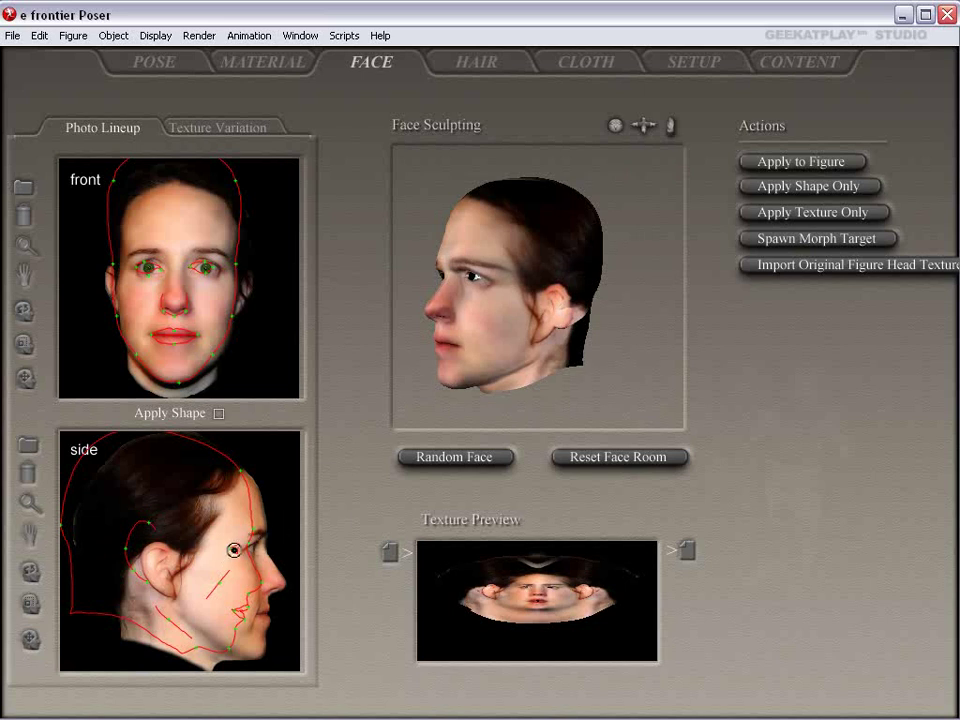
drag(32, 636, 48, 635)
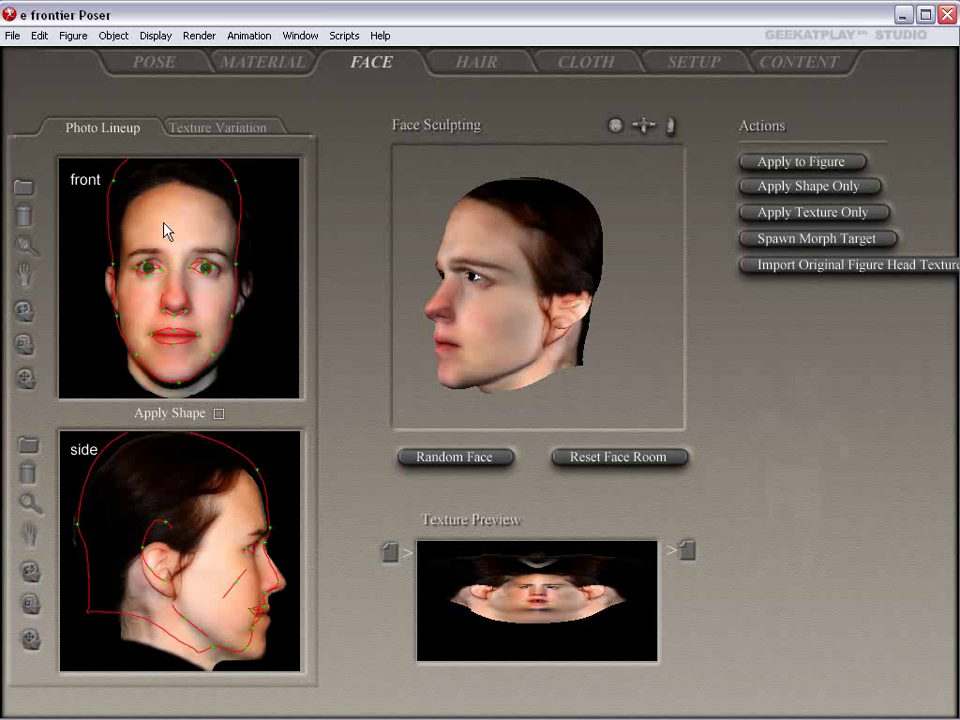
mouse_move(615, 130)
mouse_down()
mouse_move(690, 136)
mouse_move(692, 122)
mouse_move(684, 129)
mouse_move(706, 130)
mouse_up()
drag(615, 127, 632, 128)
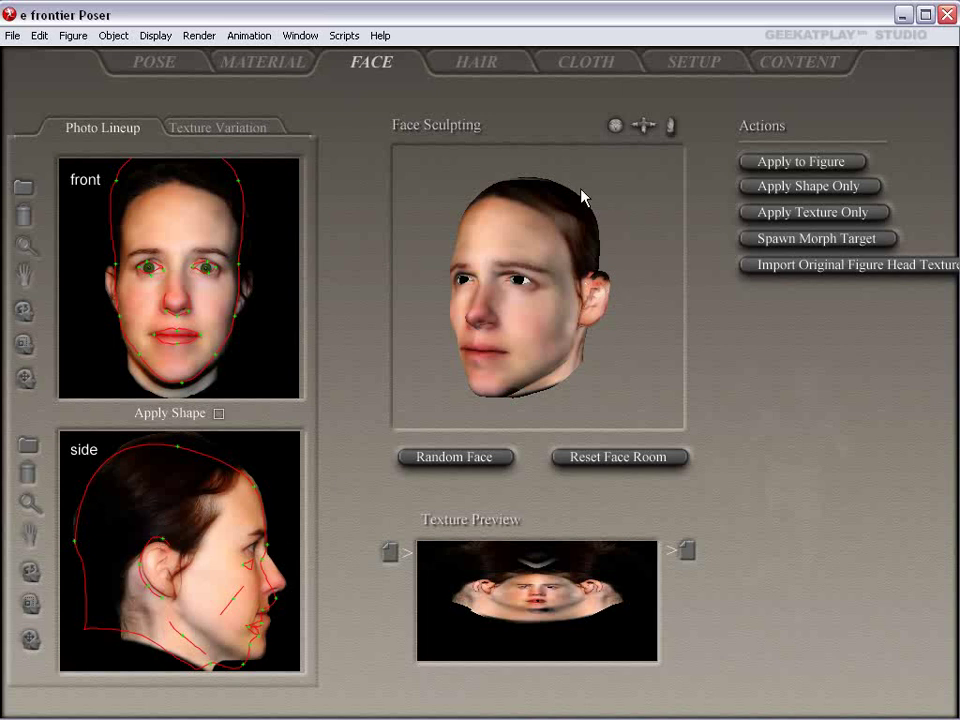
mouse_move(614, 130)
mouse_down()
mouse_move(645, 128)
mouse_move(625, 117)
mouse_move(582, 127)
mouse_move(611, 129)
mouse_up()
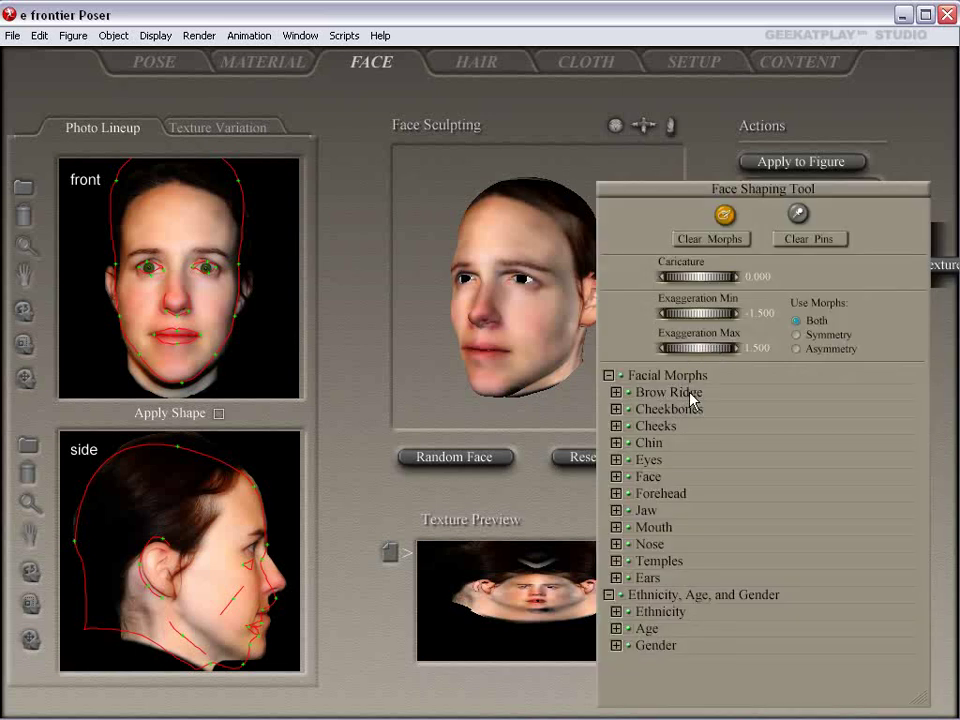
Step: Set the Brow Ridge high/low morph to -0.110 and Eyes up/down to 0.290, and reduce the Eyes tilt inward/outward value
click(618, 393)
mouse_move(686, 417)
mouse_down()
mouse_move(648, 417)
mouse_move(676, 417)
mouse_up()
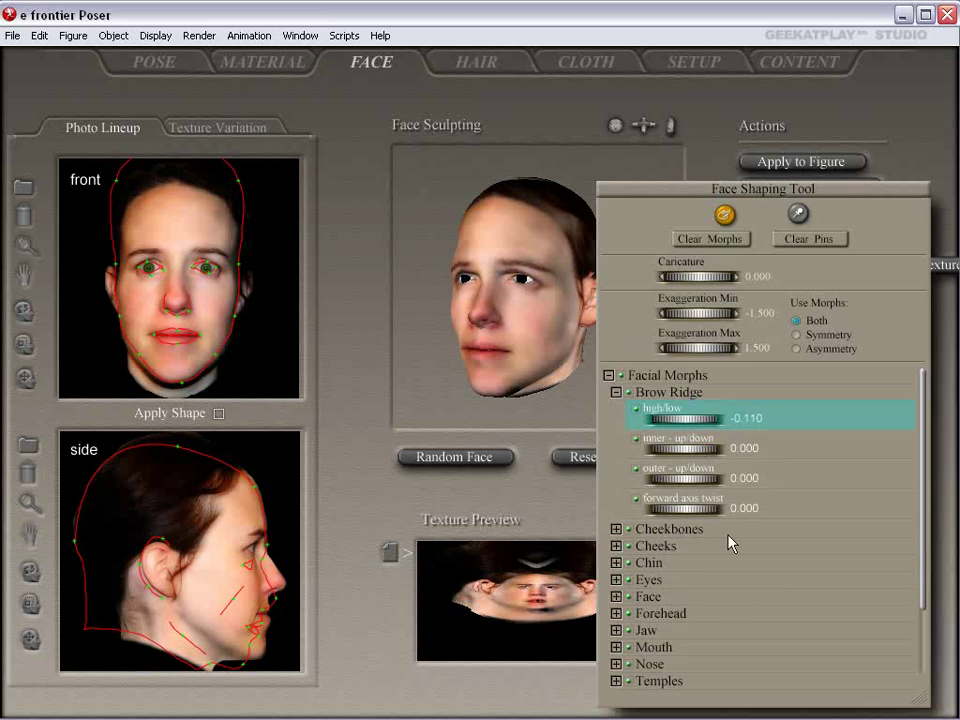
click(616, 580)
drag(684, 606, 742, 606)
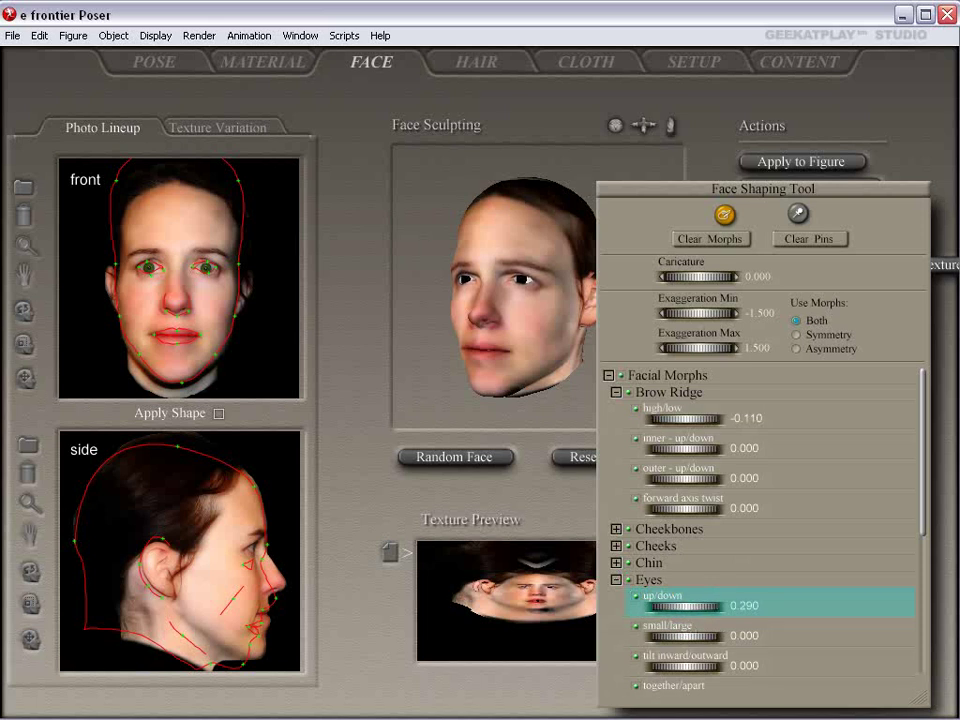
drag(683, 666, 656, 666)
drag(921, 386, 930, 497)
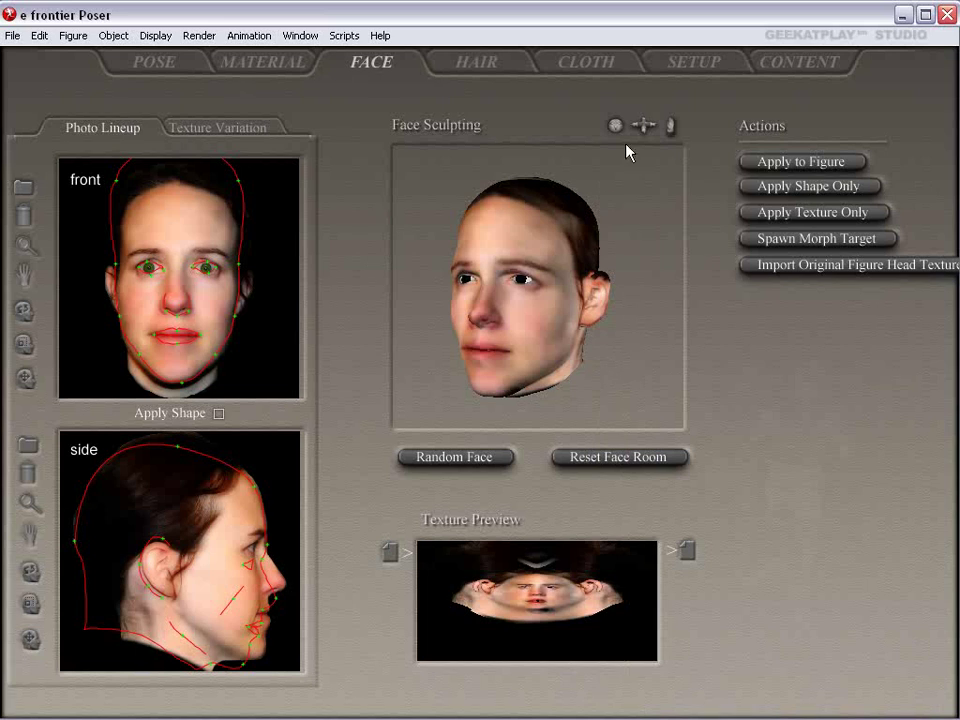
mouse_move(621, 126)
mouse_down()
mouse_move(592, 126)
mouse_move(637, 126)
mouse_move(462, 165)
mouse_up()
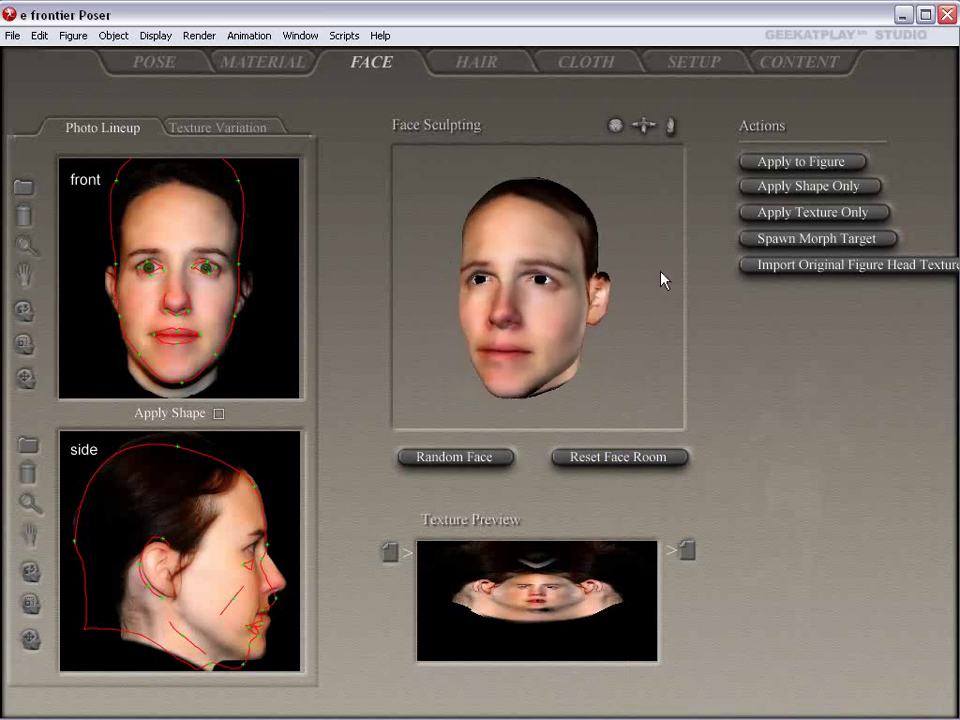
Step: Apply the sculpted head to the current figure and change the face color to match the figure color
click(818, 164)
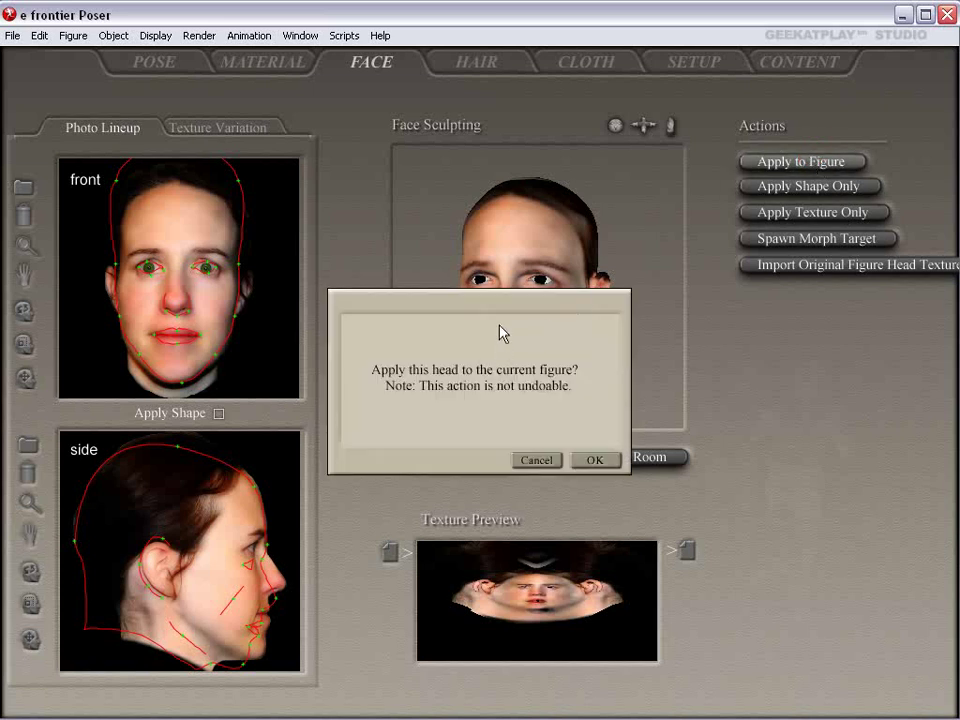
drag(514, 304, 540, 312)
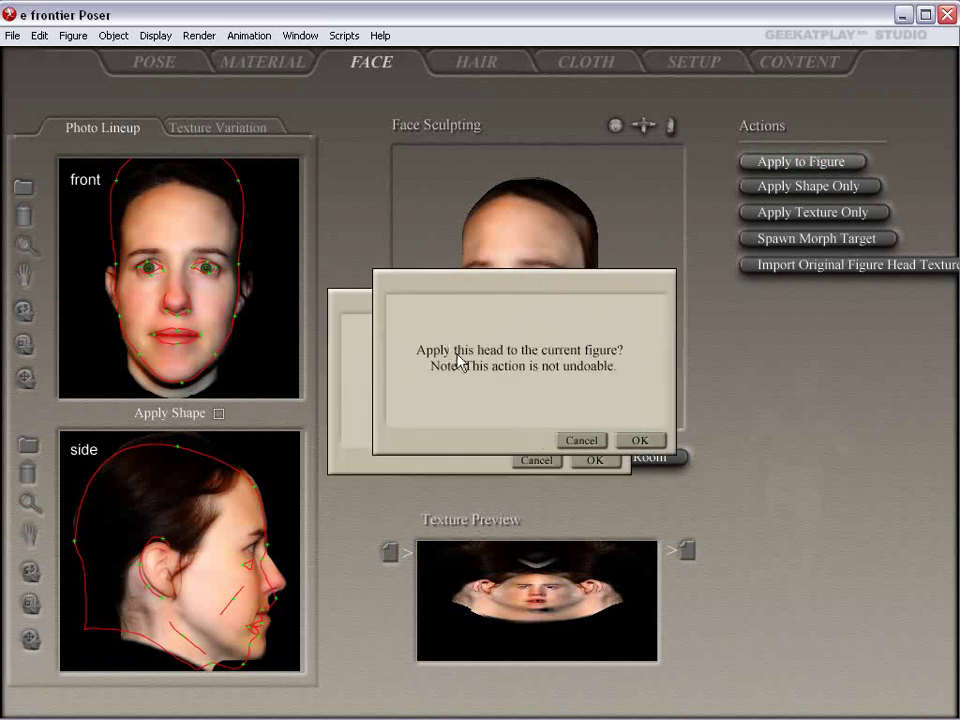
click(650, 443)
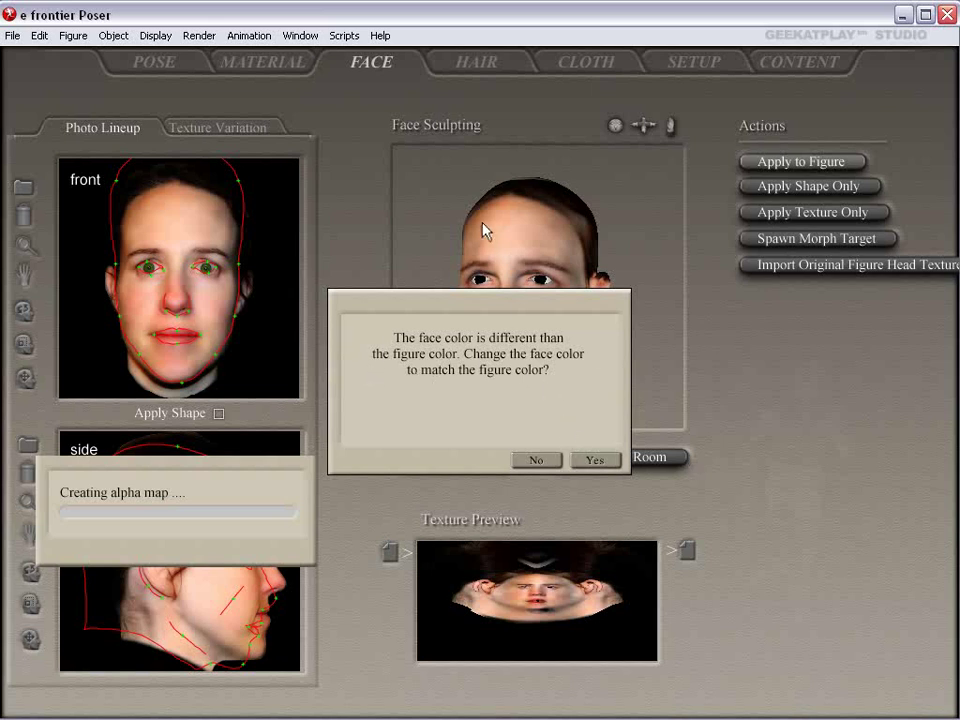
click(612, 459)
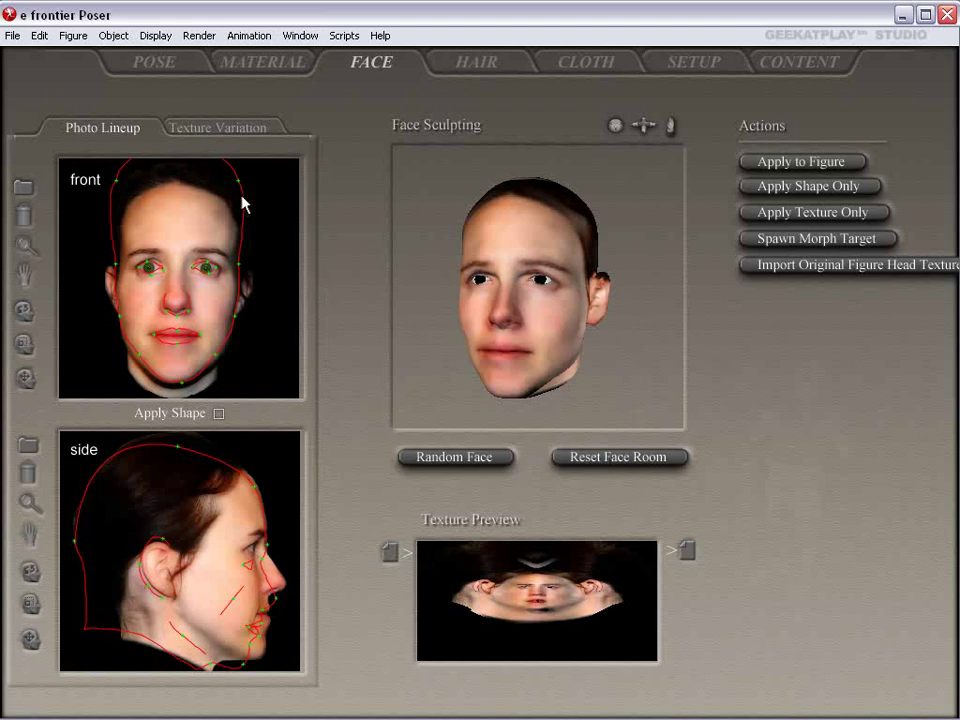
Step: Open the Pose room and bring the main camera in on the figure's upper body to examine the applied head from the front
click(160, 62)
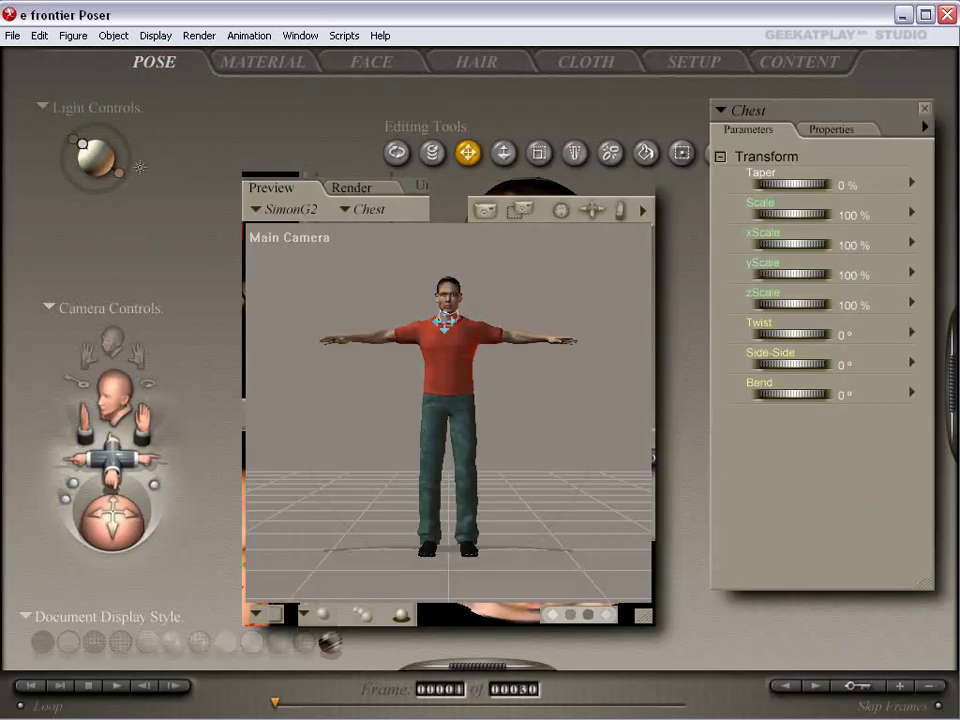
drag(112, 463, 151, 508)
drag(85, 422, 111, 436)
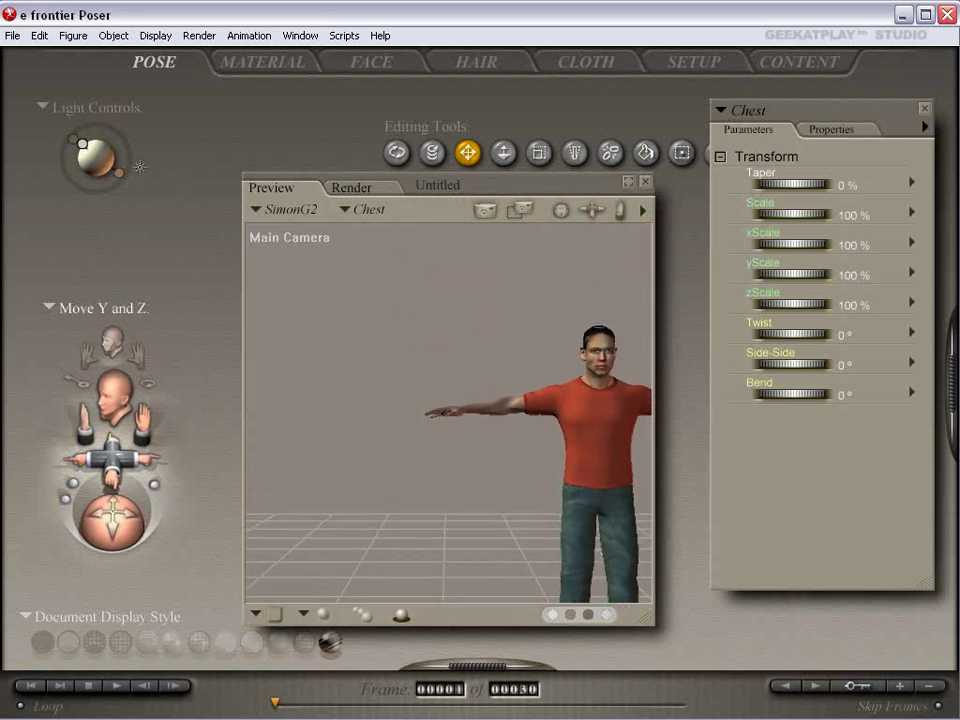
mouse_move(113, 502)
mouse_down()
mouse_move(141, 510)
mouse_move(106, 494)
mouse_move(117, 508)
mouse_up()
mouse_move(110, 460)
mouse_down()
mouse_move(112, 483)
mouse_move(124, 470)
mouse_up()
drag(83, 430, 103, 419)
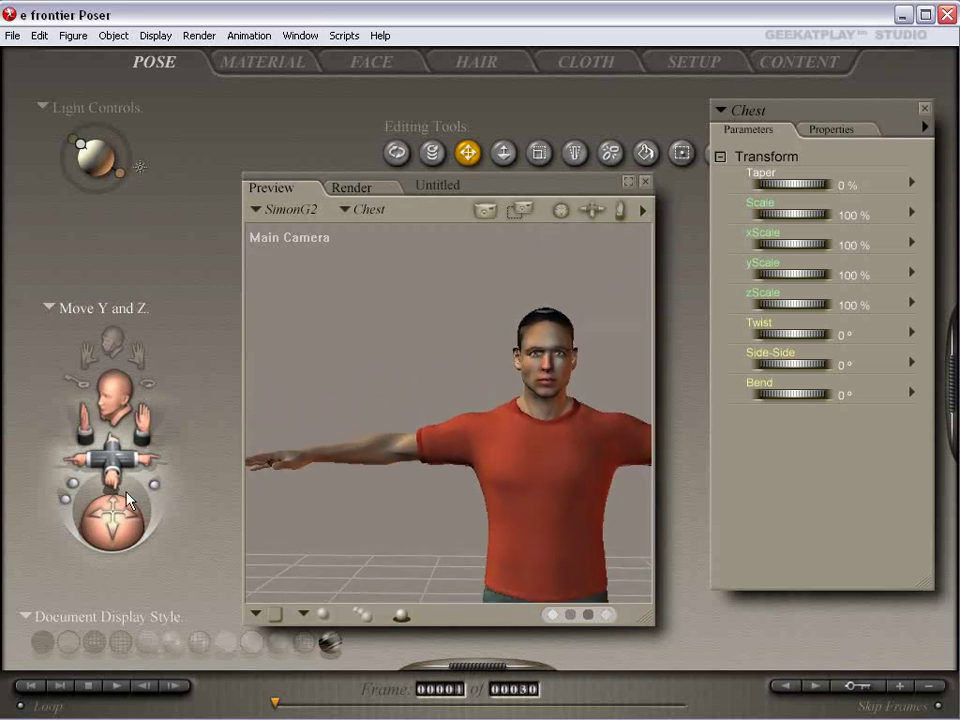
Step: Examine the applied head in profile, at an angle and close up, and return to a front view of the upper body
drag(118, 516, 158, 516)
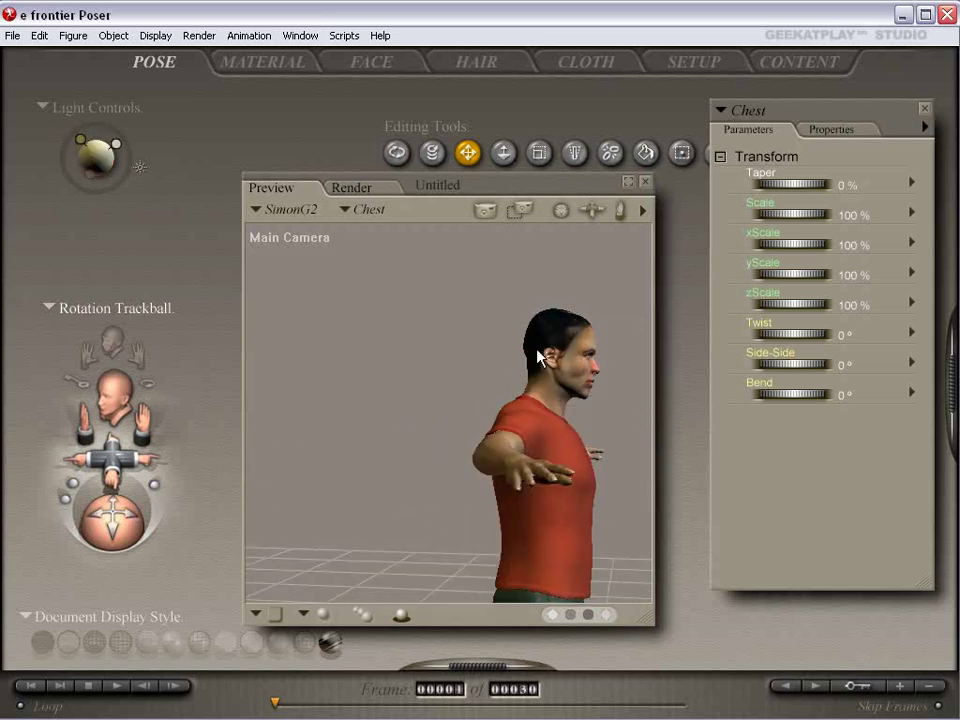
drag(158, 512, 115, 512)
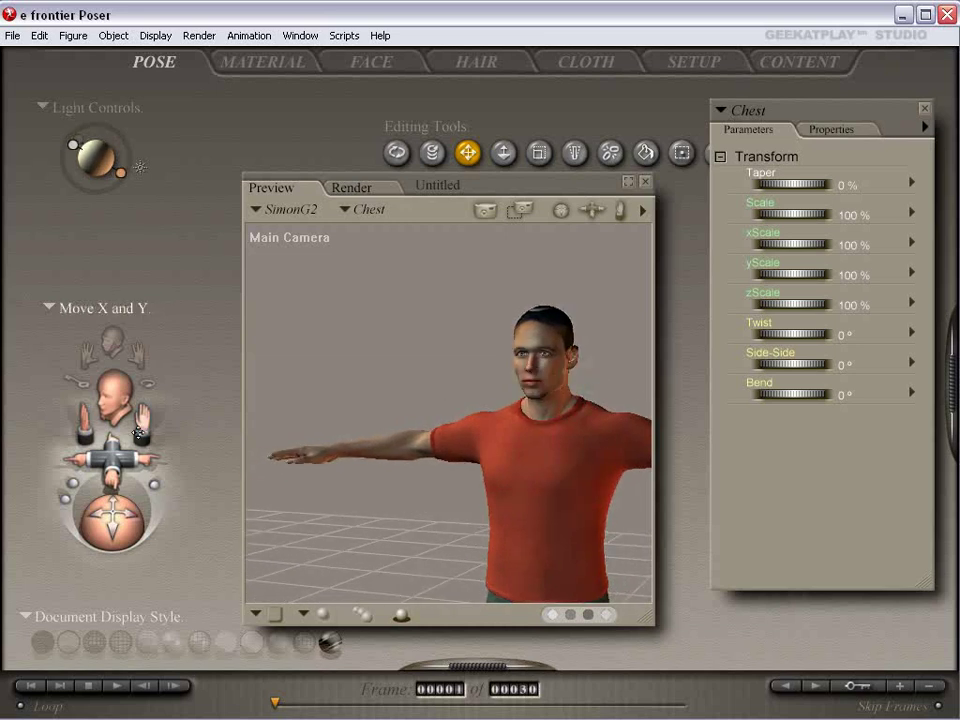
drag(112, 468, 108, 496)
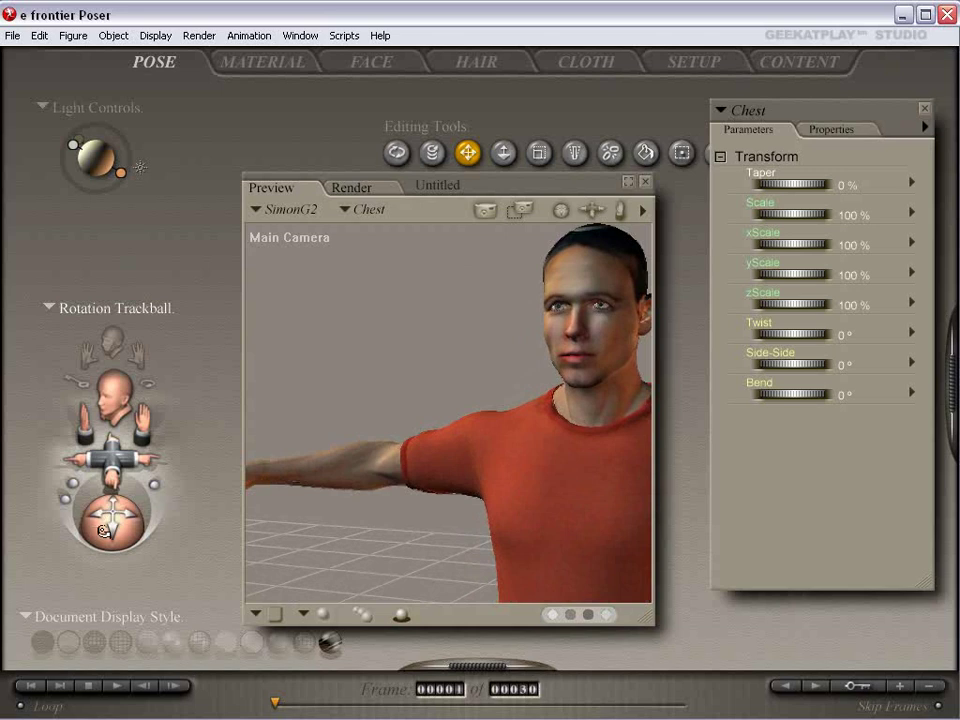
drag(108, 444, 86, 408)
mouse_move(110, 457)
mouse_down()
mouse_move(121, 457)
mouse_move(113, 464)
mouse_up()
drag(118, 513, 113, 476)
mouse_move(114, 532)
mouse_down()
mouse_move(140, 526)
mouse_move(110, 514)
mouse_move(112, 526)
mouse_move(114, 515)
mouse_up()
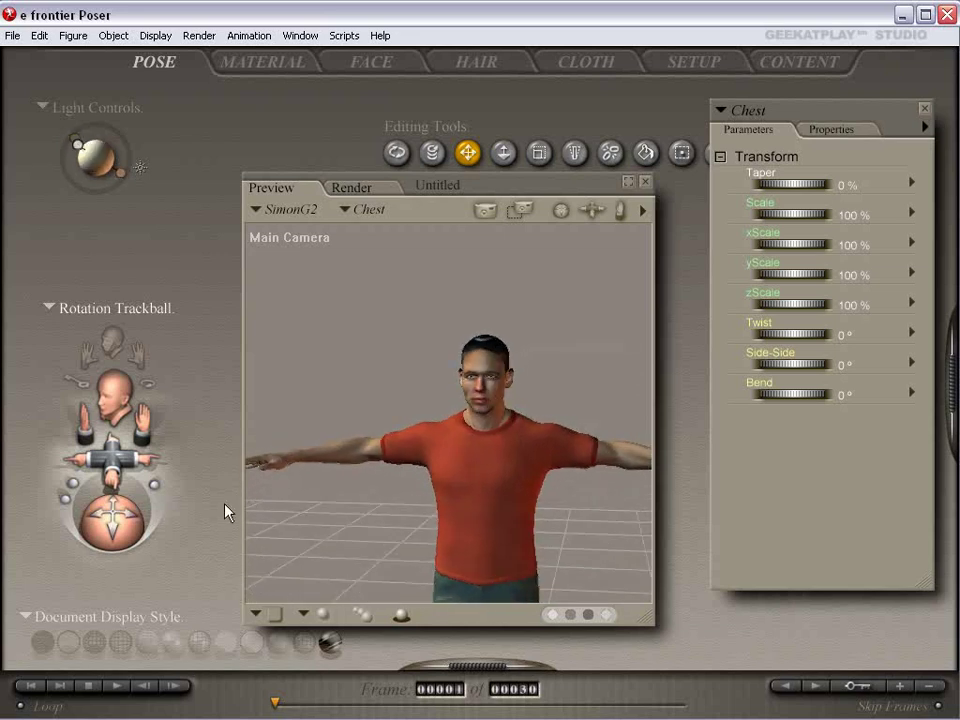